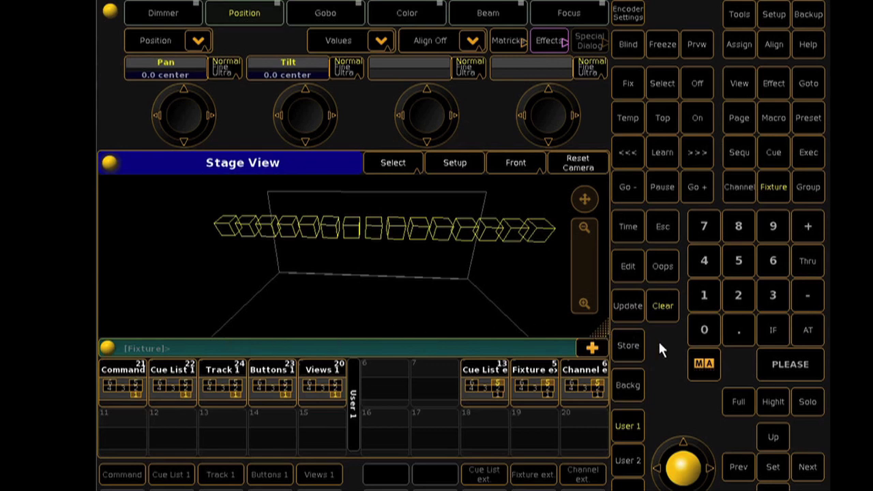
With Highlight on, set MAtricks Interleave to 3 and step Single X to pick every third fixture.
click(517, 41)
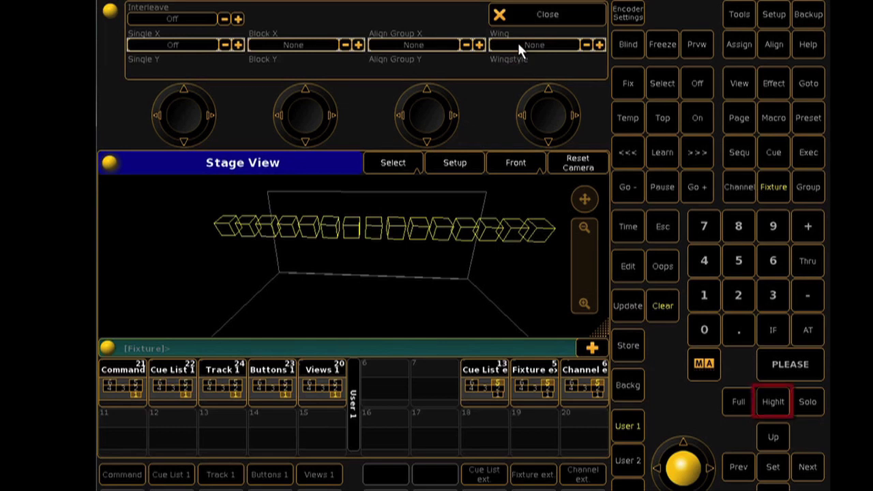
click(772, 412)
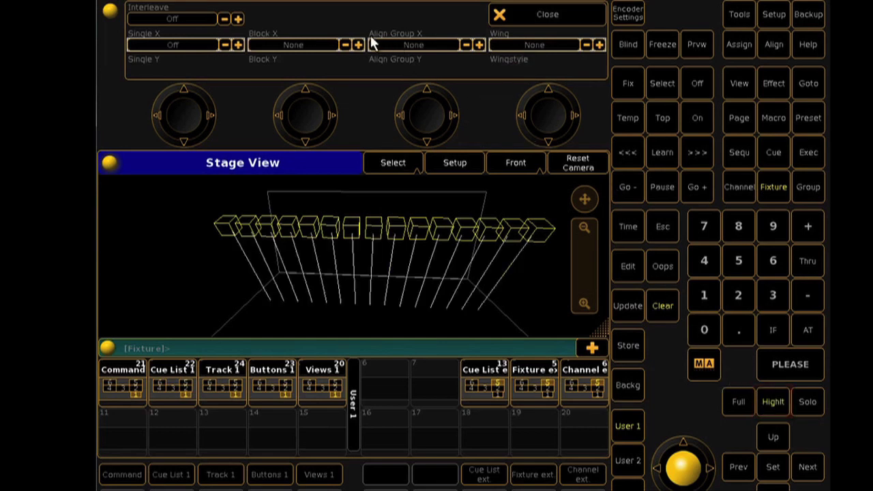
click(238, 19)
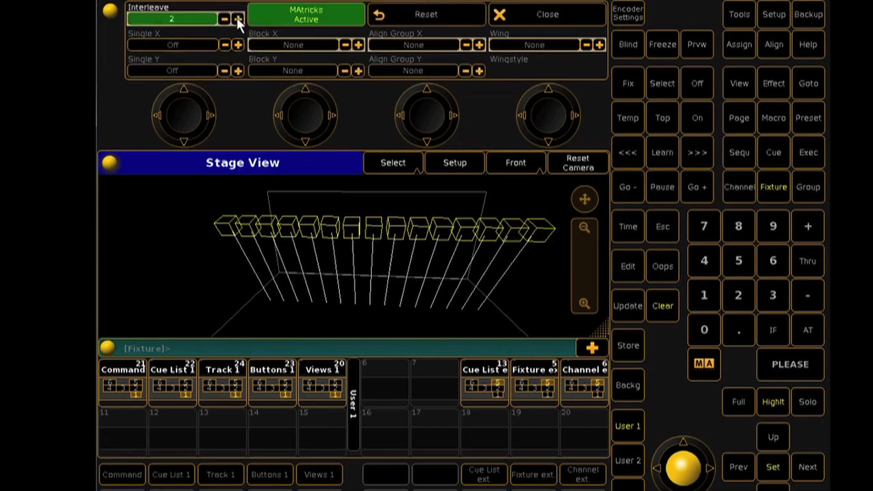
click(805, 471)
click(803, 477)
click(805, 472)
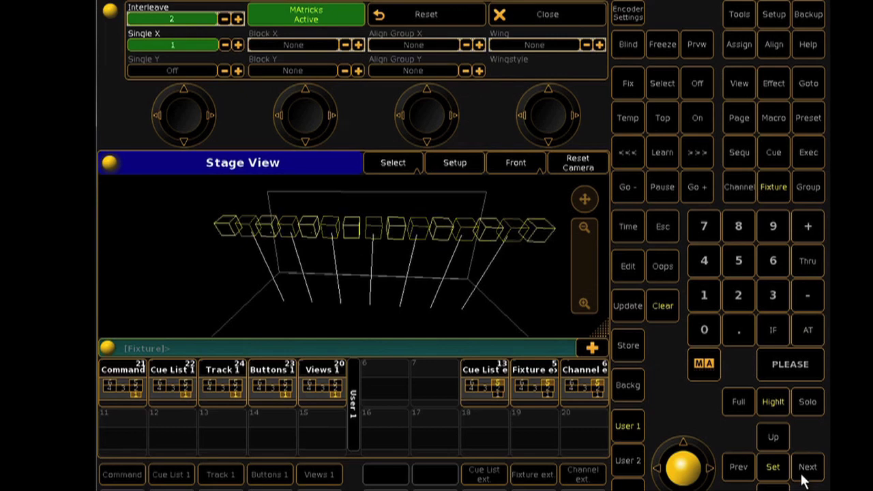
click(240, 20)
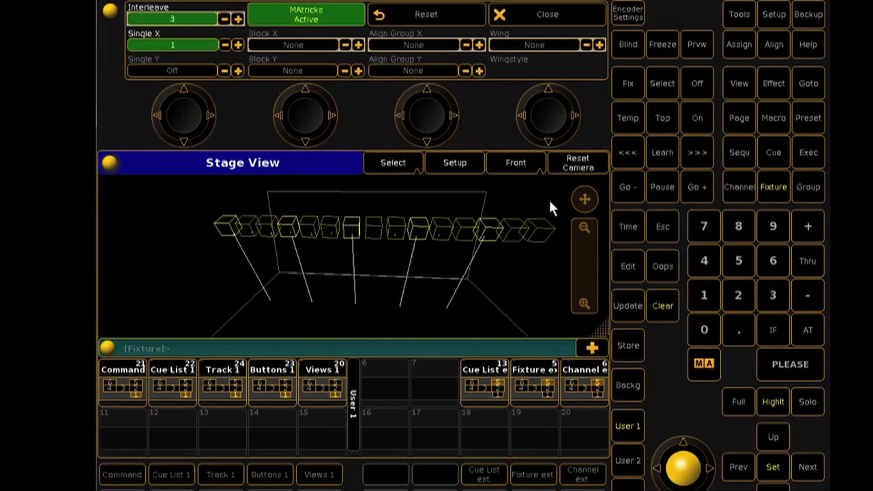
click(809, 468)
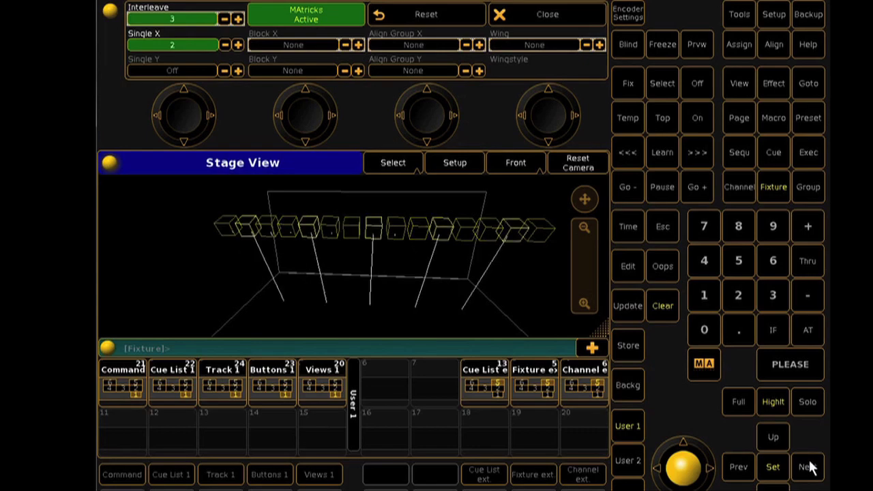
click(810, 468)
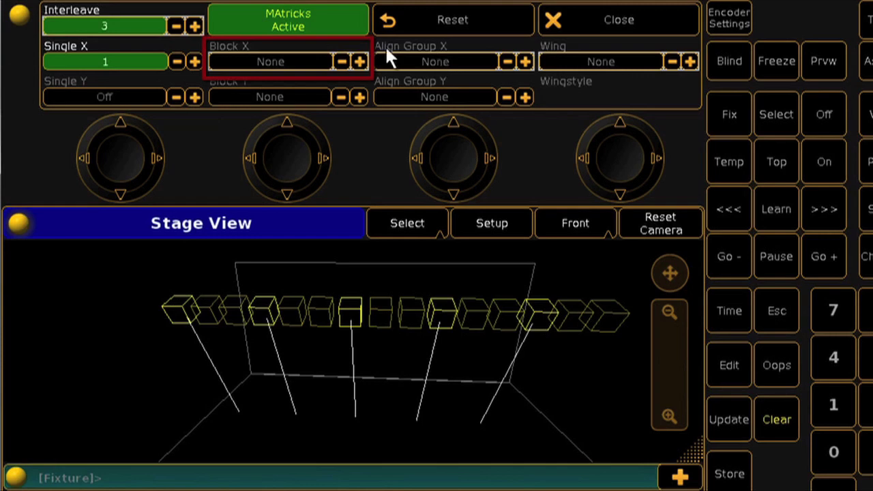
Reset MAtricks, then set Block X to 2, Interleave to 5 and Single X to 3.
click(397, 24)
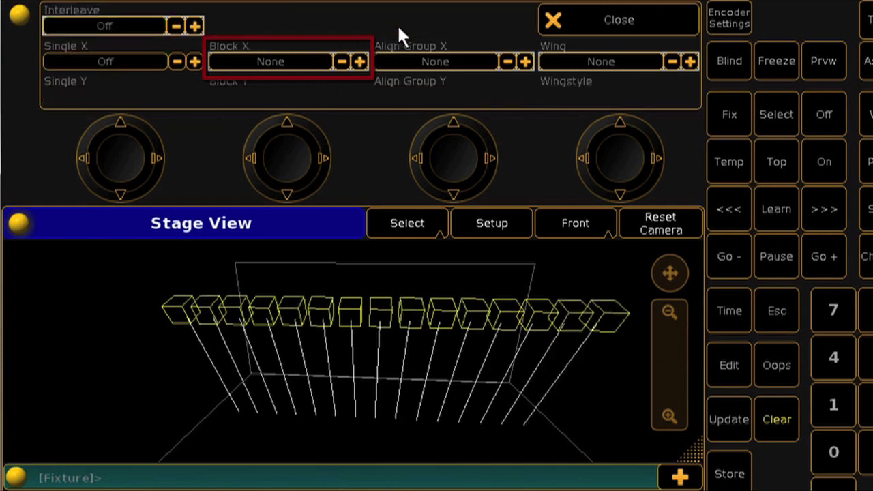
click(360, 62)
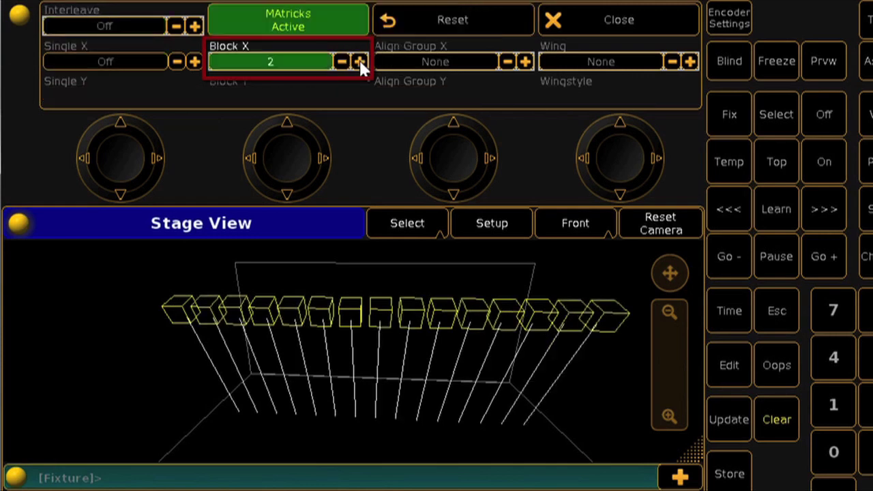
click(359, 62)
click(341, 62)
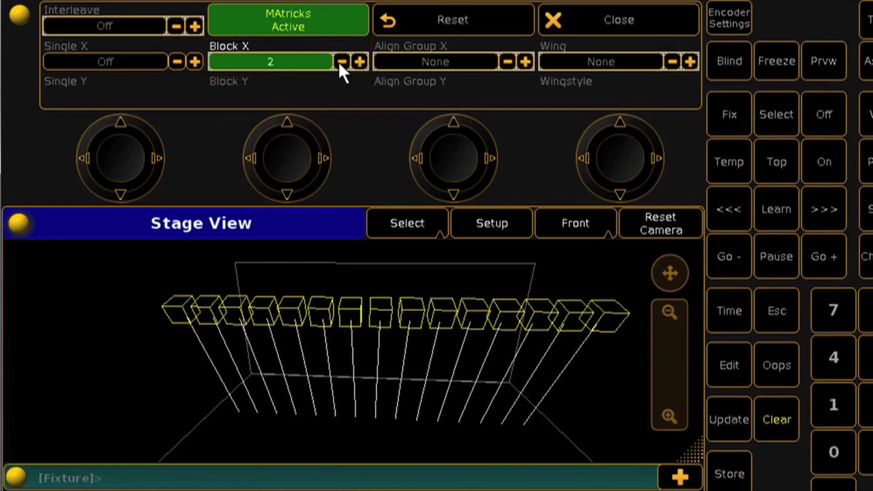
click(194, 26)
click(195, 26)
click(194, 26)
click(195, 26)
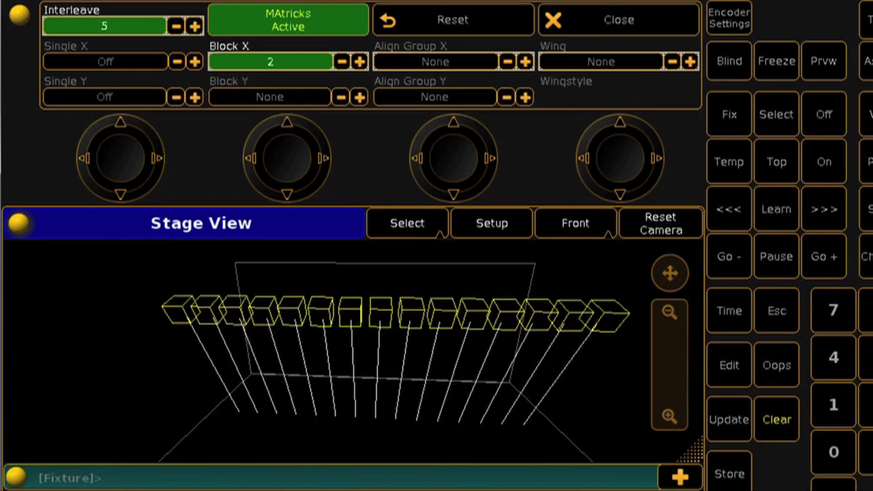
click(194, 61)
click(195, 61)
click(194, 61)
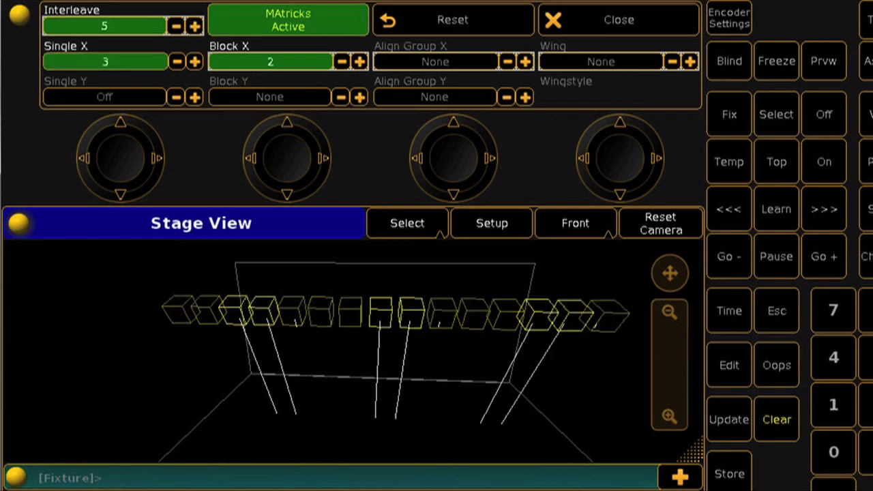
click(194, 61)
click(194, 61)
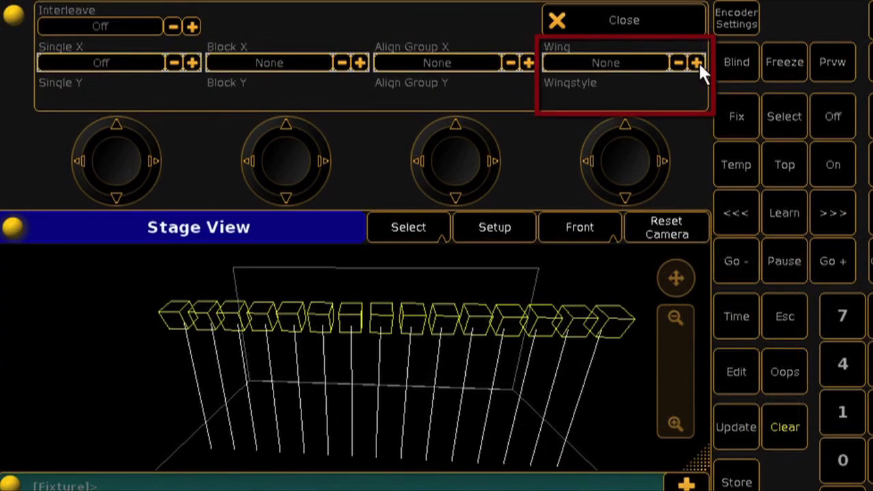
Set MAtricks Wing to 2 with the Pan wing style.
click(696, 62)
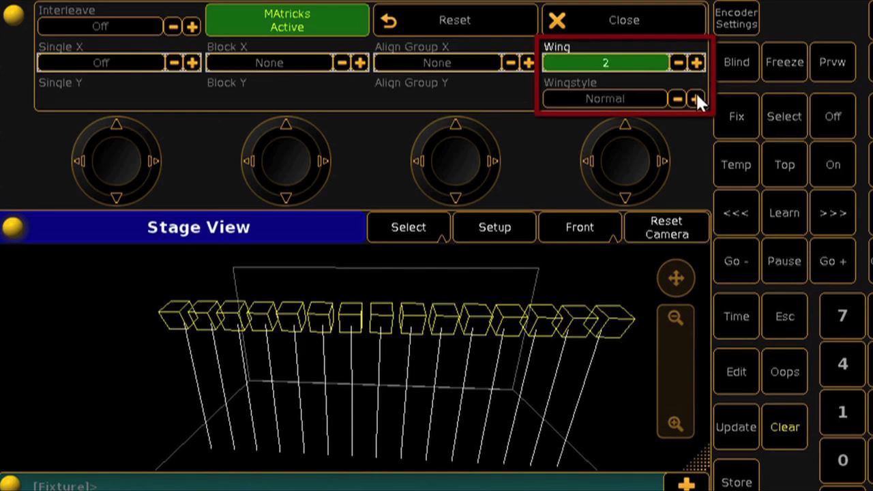
click(695, 98)
click(695, 98)
click(696, 99)
click(676, 98)
click(677, 99)
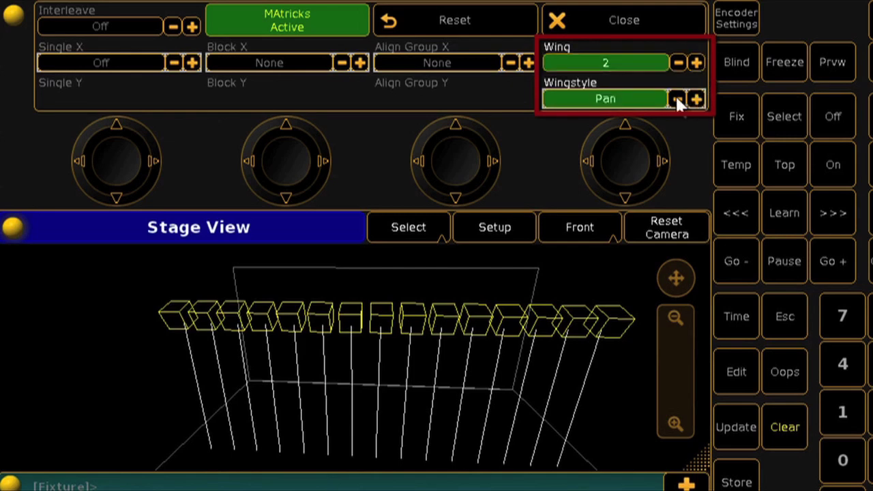
Close MAtricks and turn the Pan encoder down to -99.9.
click(621, 20)
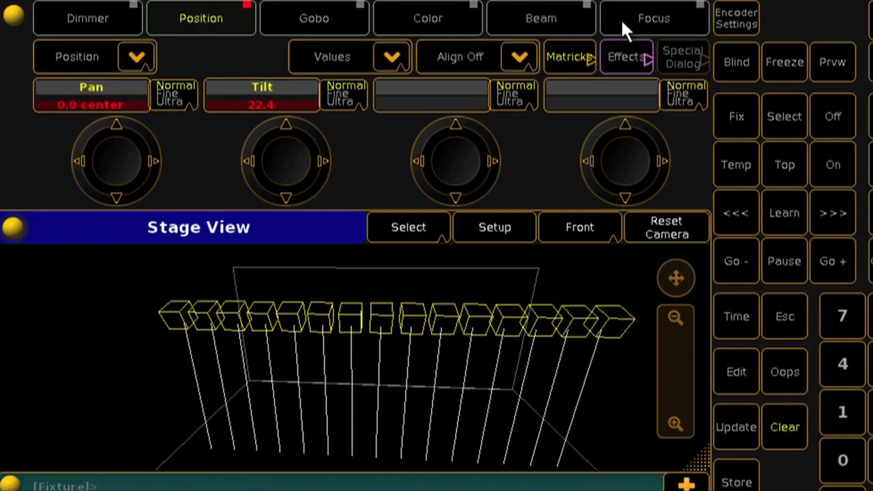
scroll(113, 158, down, 15)
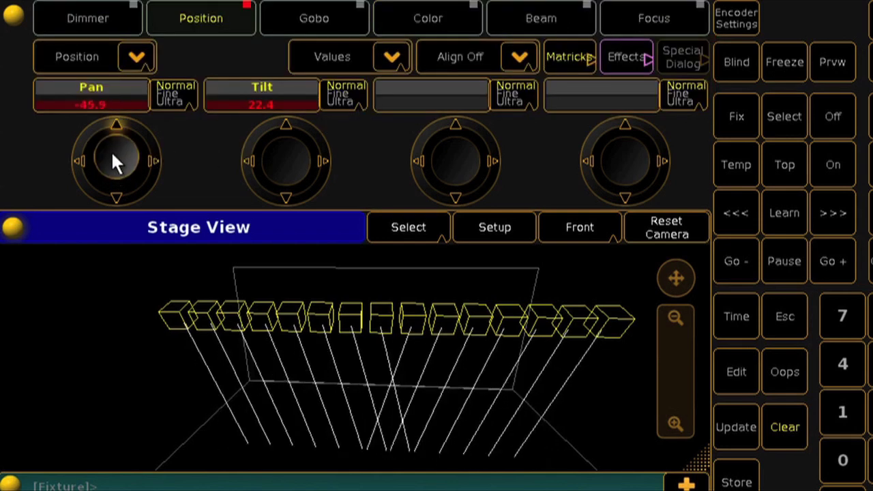
scroll(113, 158, down, 2)
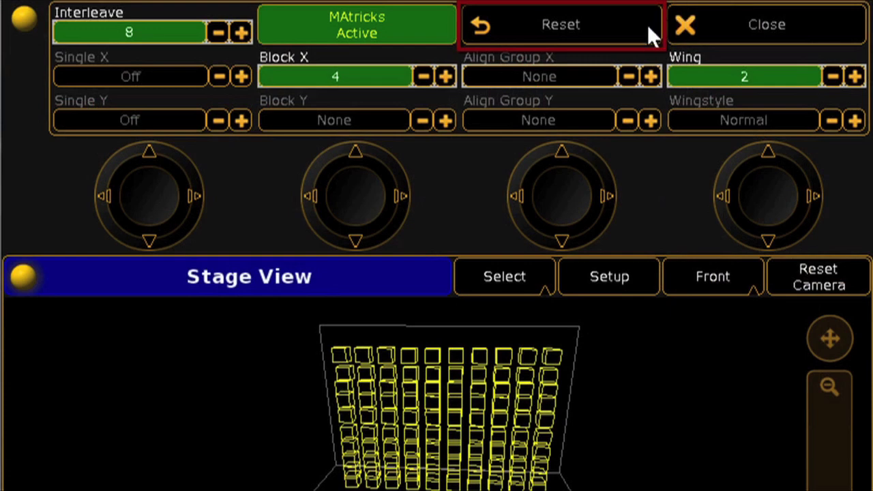
Reset all MAtricks settings to Off and None, then reopen the empty MAtricks settings.
click(647, 24)
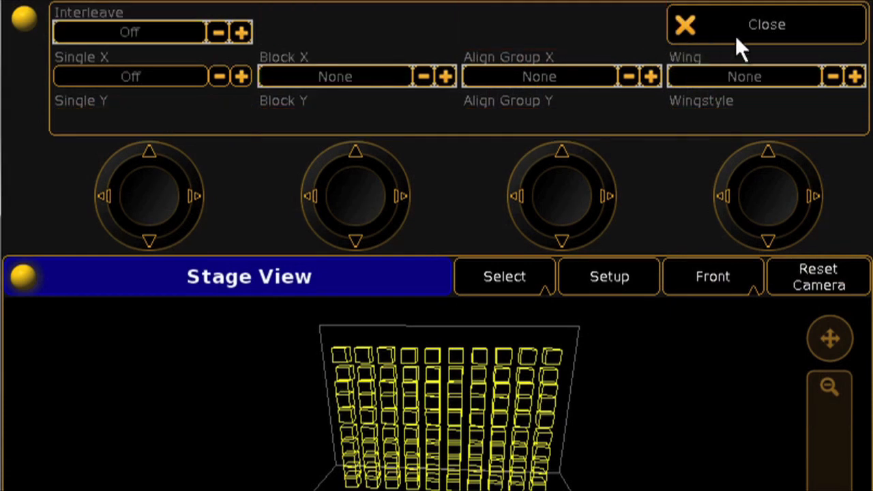
click(800, 31)
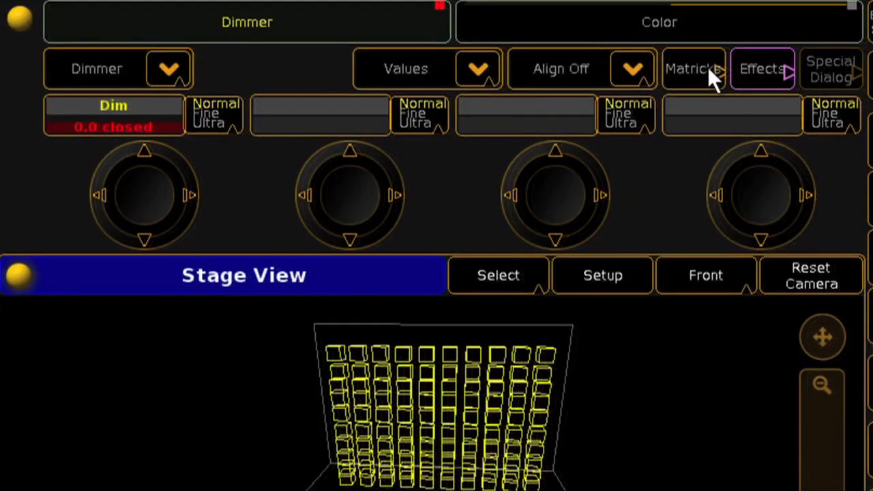
click(700, 68)
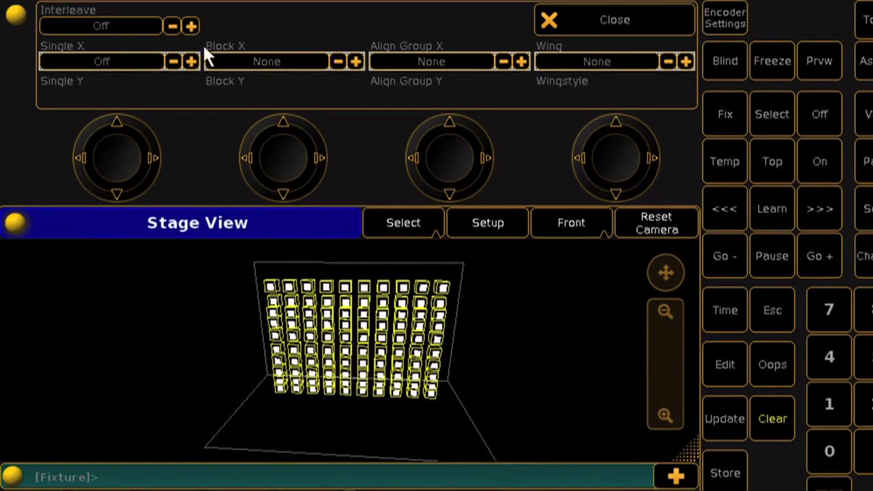
Enter an Interleave value of 10.
click(144, 21)
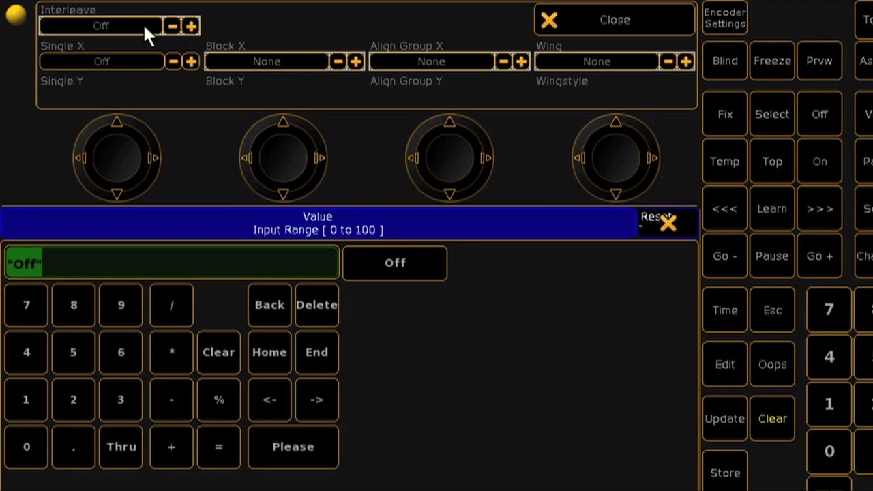
text(10)
click(298, 445)
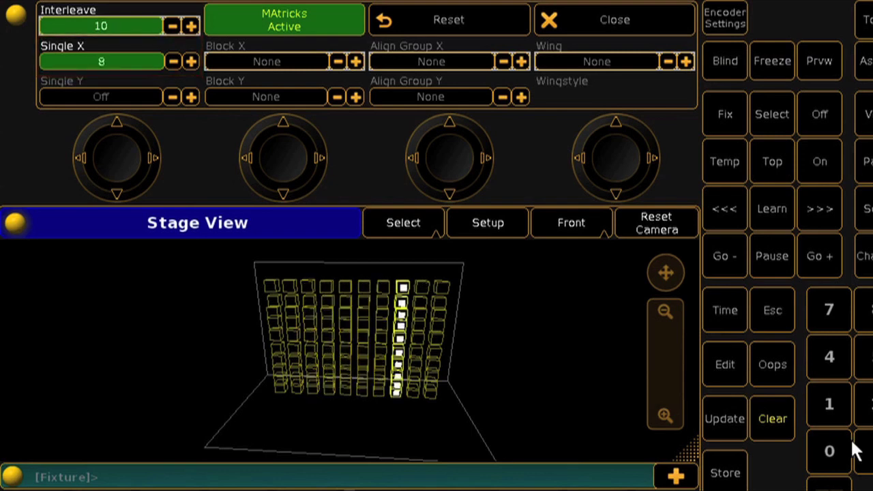
Turn Single X off and raise Single Y to 6 to select the sixth row.
click(130, 62)
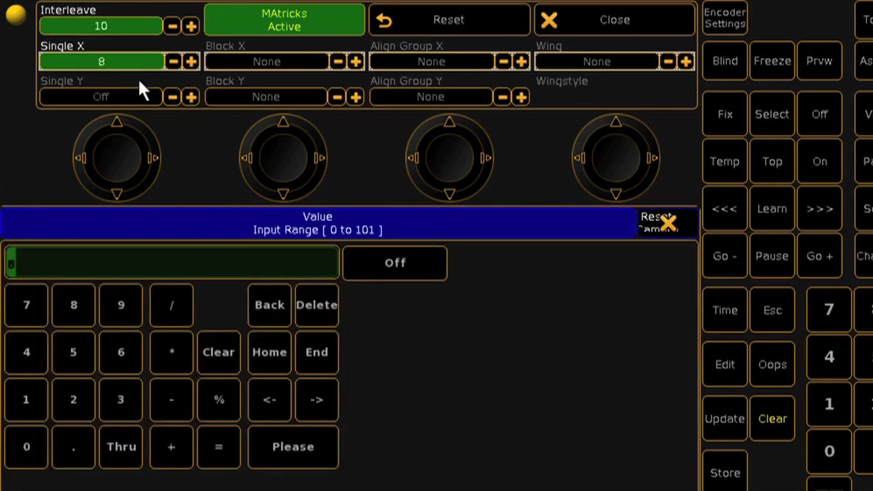
click(376, 270)
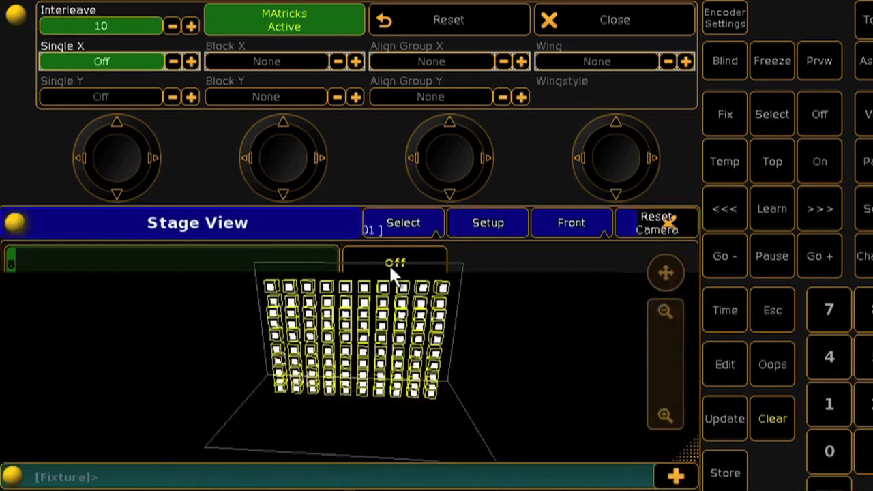
click(191, 97)
click(191, 97)
click(191, 97)
click(191, 98)
click(191, 98)
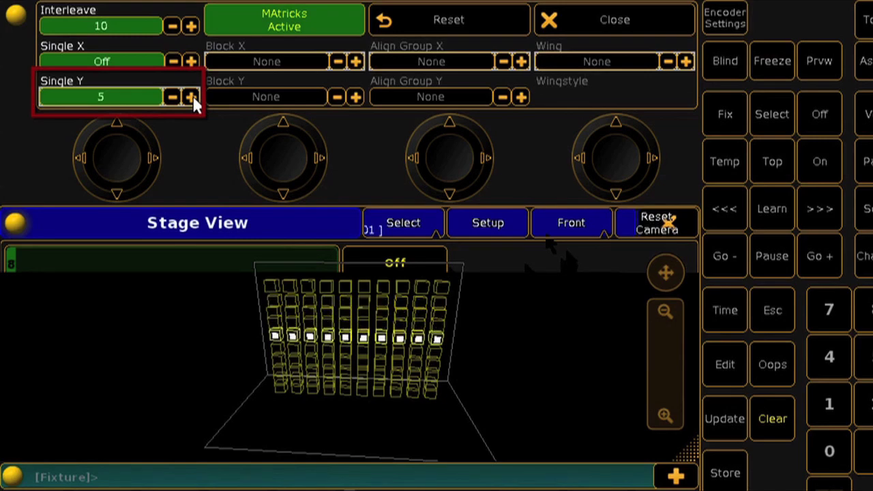
click(191, 98)
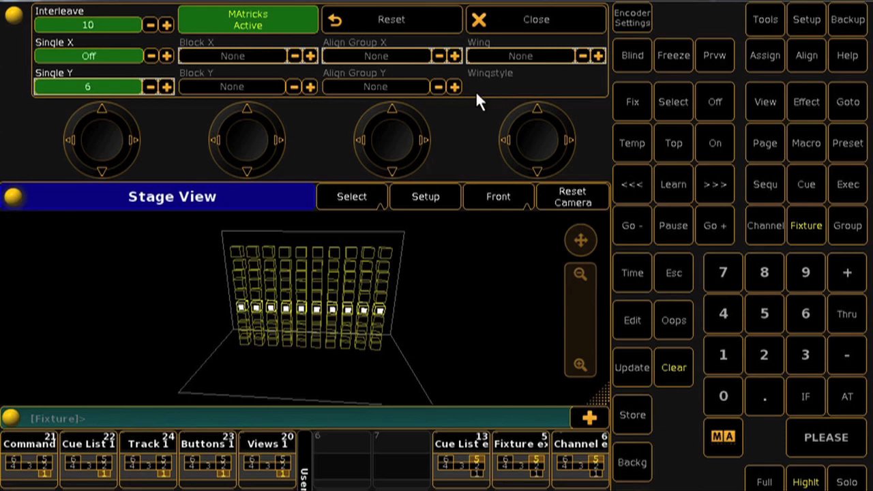
Reset MAtricks, turn highlighting off, and raise Interleave to 10.
click(431, 15)
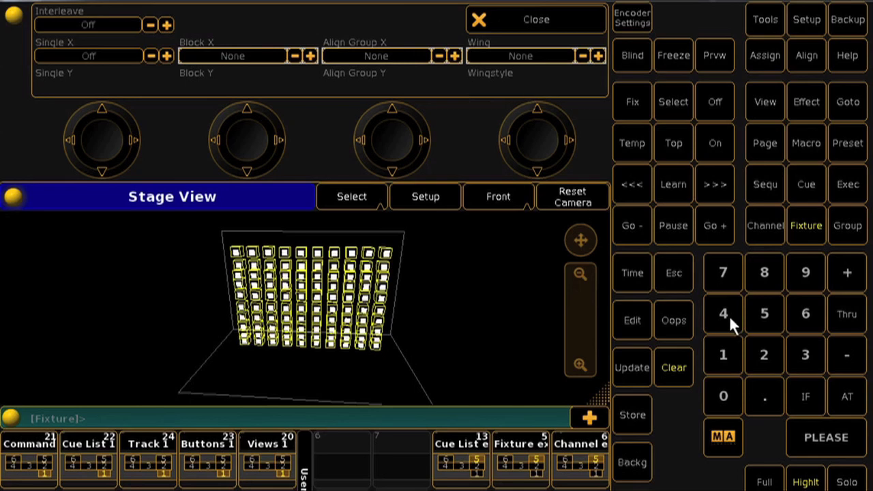
click(808, 483)
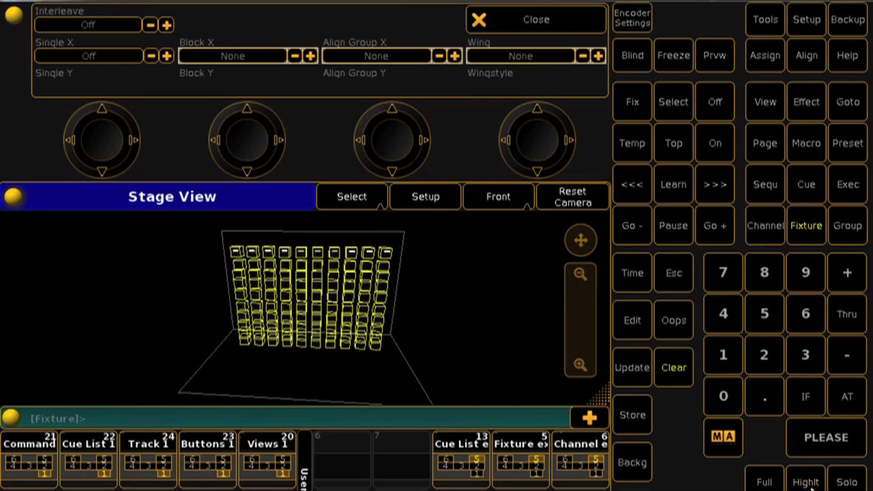
click(168, 25)
click(168, 24)
click(168, 25)
click(168, 24)
click(168, 24)
click(168, 24)
Set Align Group X to 10.
click(379, 50)
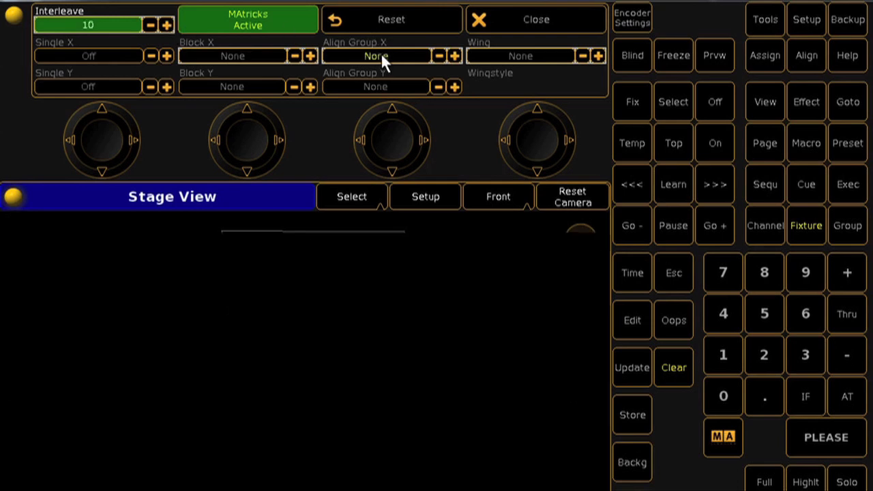
text(10)
key(Return)
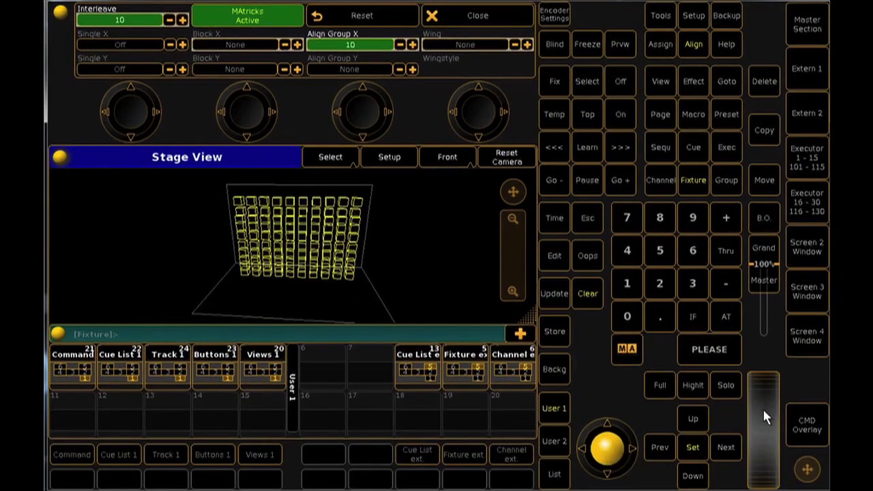
drag(764, 410, 764, 407)
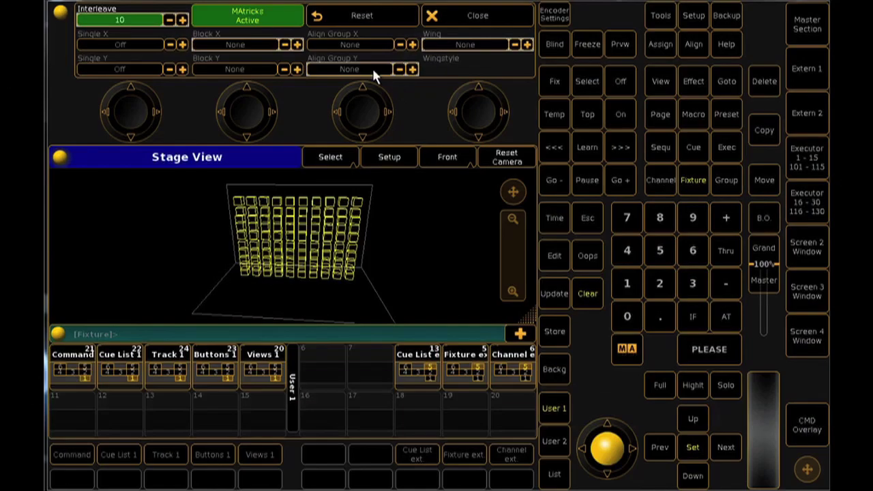
Set Align Group Y to 10 and turn on align mode.
click(373, 71)
text(10)
key(Return)
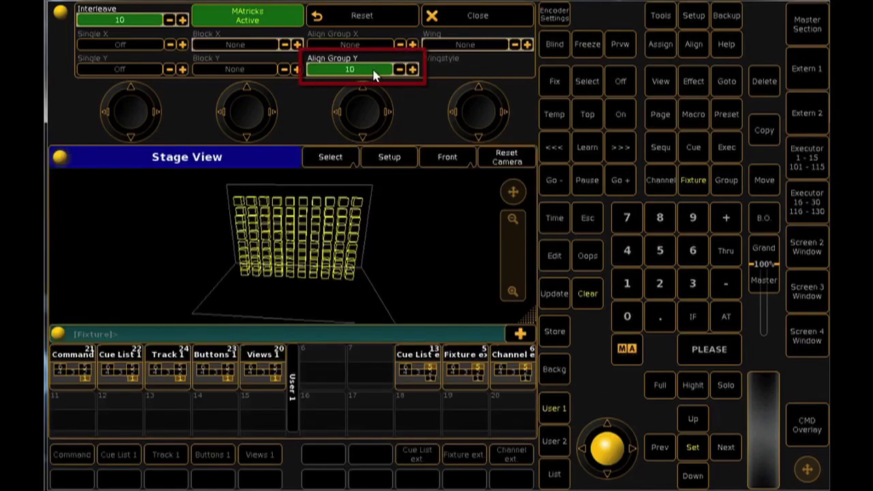
click(683, 46)
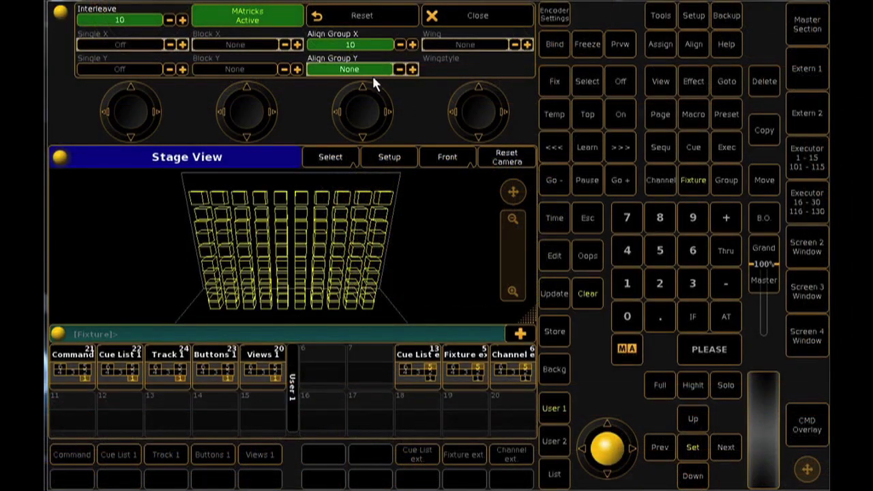
click(373, 71)
text(10)
key(Return)
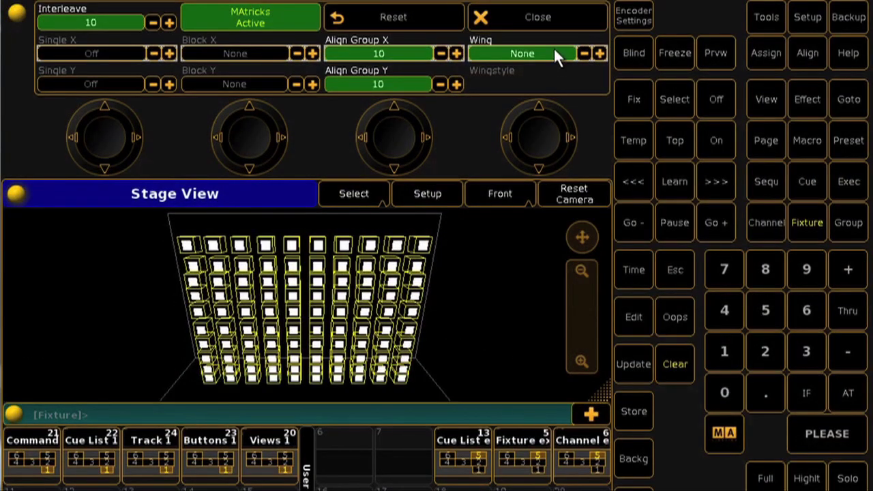
Set the MAtricks Wing value to 20.
click(554, 49)
text(20)
key(Return)
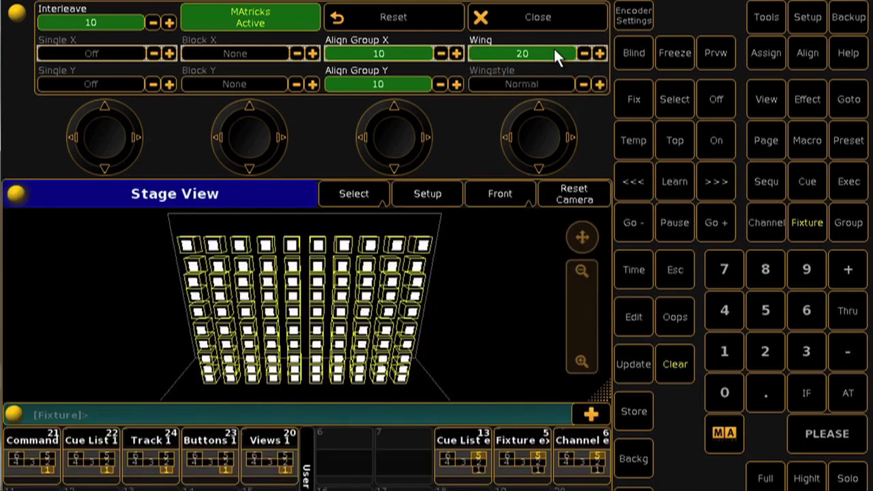
Close MAtricks, switch align mode to 'Align <', and raise CM1 to spread cyan across the grid.
click(552, 8)
click(804, 52)
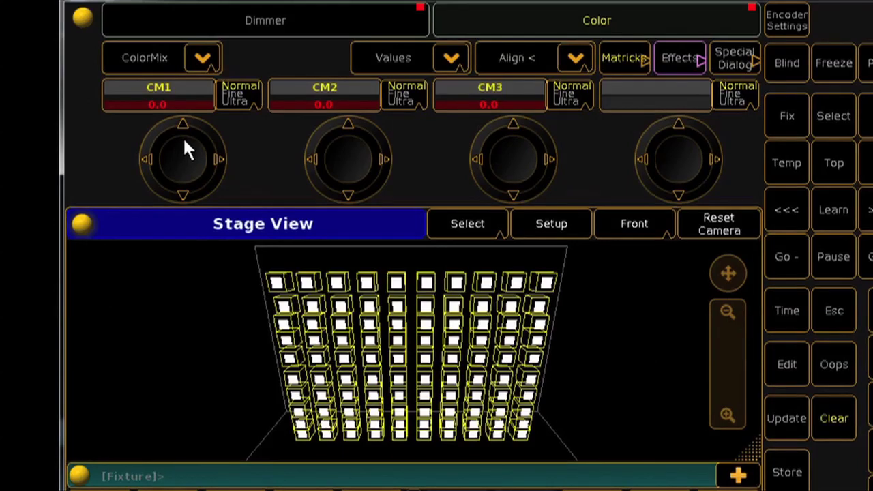
mouse_move(183, 136)
mouse_down()
mouse_move(182, 145)
mouse_move(183, 135)
mouse_up()
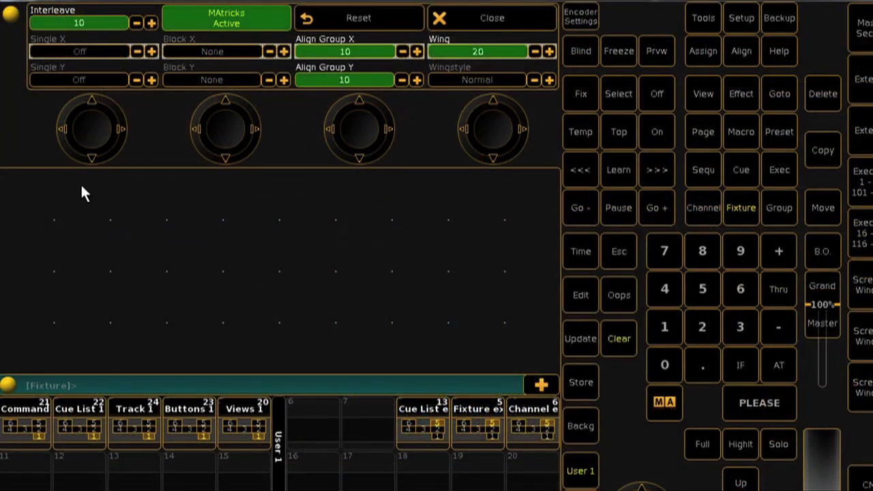
Create a MAtricks pool window in the empty screen area.
click(34, 189)
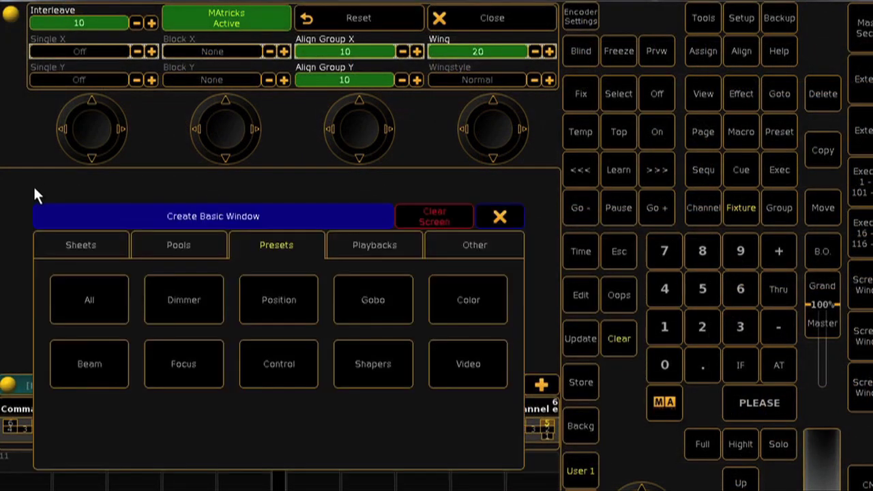
click(175, 248)
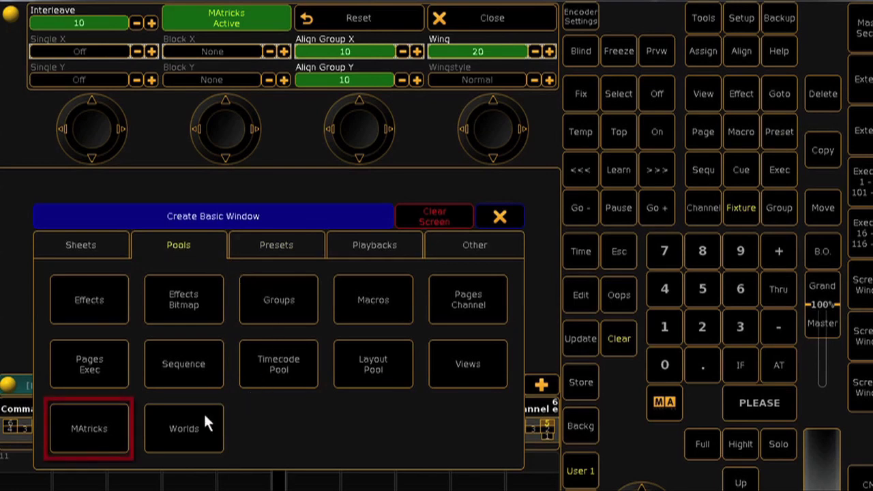
click(110, 447)
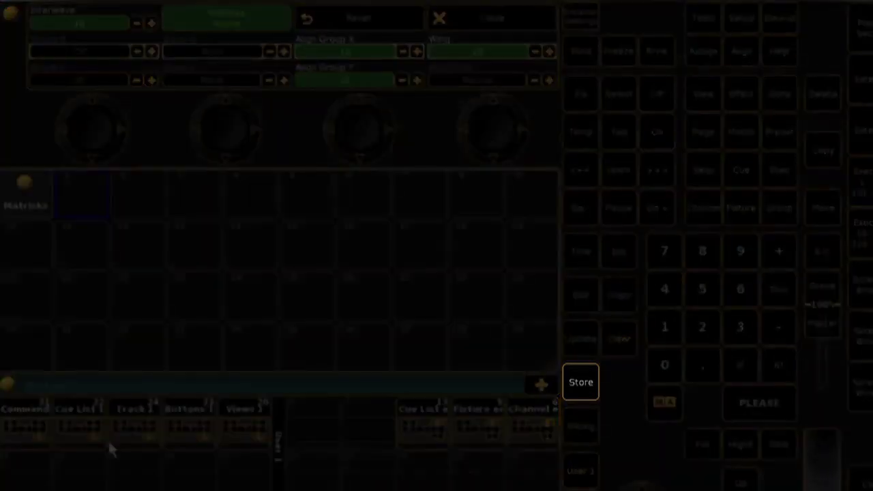
Store the current MAtricks into pool slot 1 and label it 'My new MATRIX'.
click(589, 388)
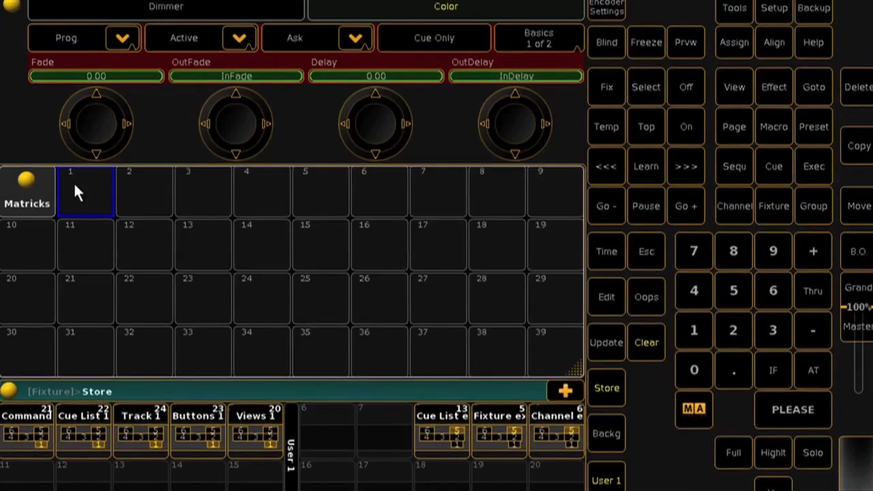
click(75, 186)
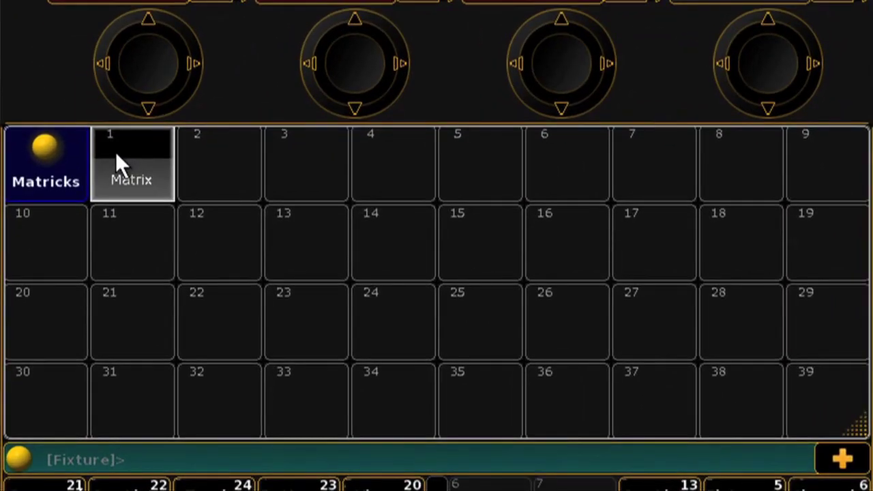
click(115, 152)
text(M)
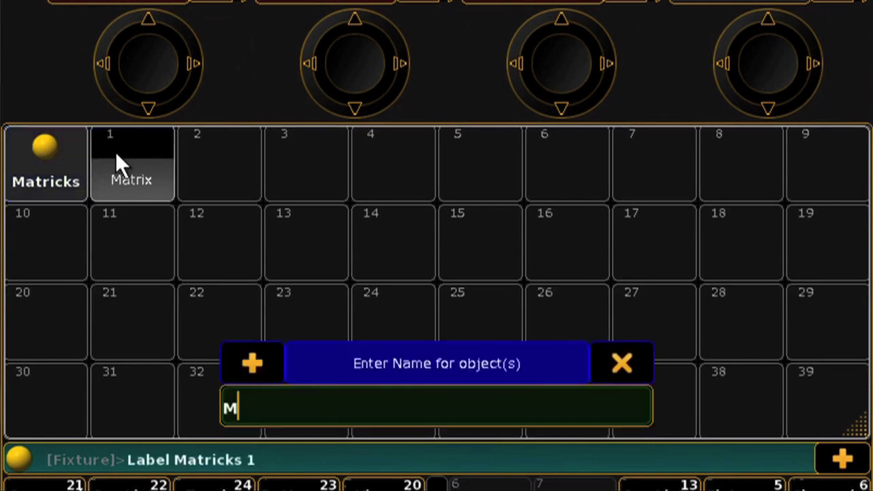
text(y new MATRIX)
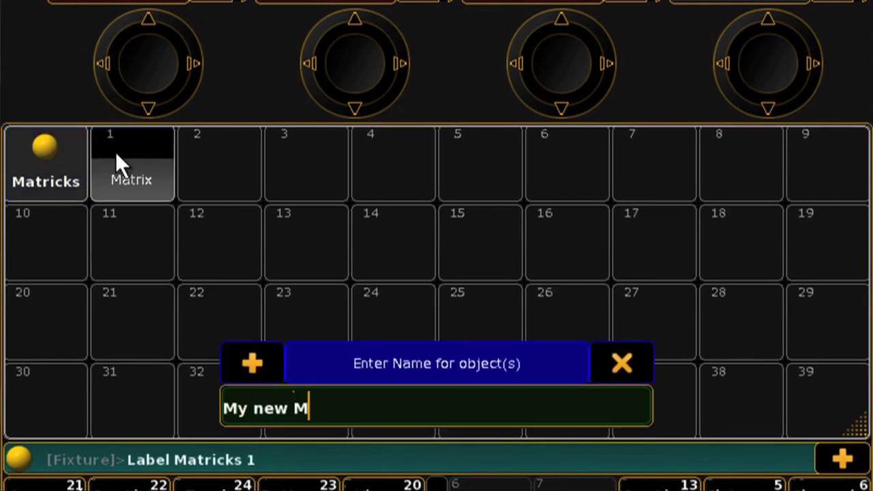